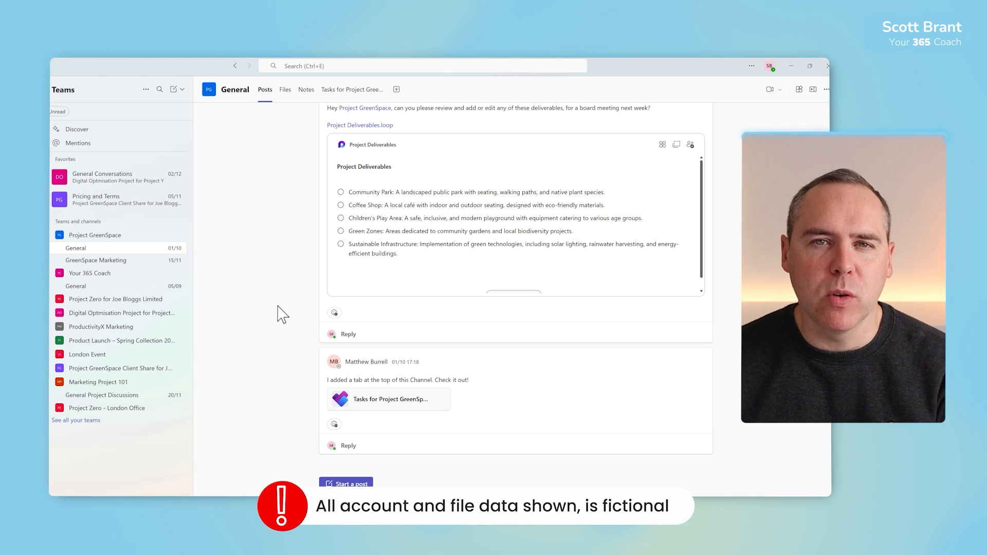
Open the General channel's Files as a SharePoint document library in the browser
{"action": "left_click", "coordinate": [284, 90]}
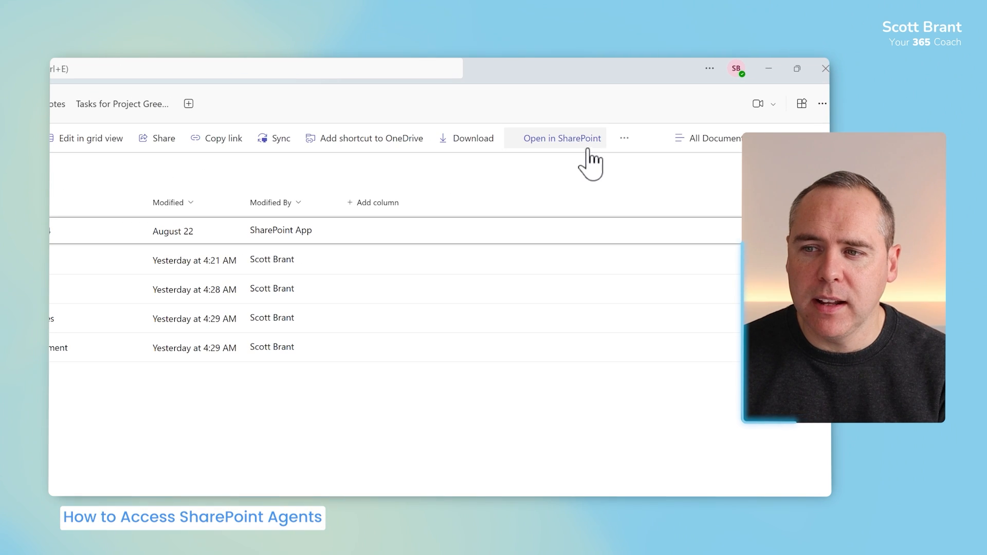
{"action": "left_click", "coordinate": [653, 114]}
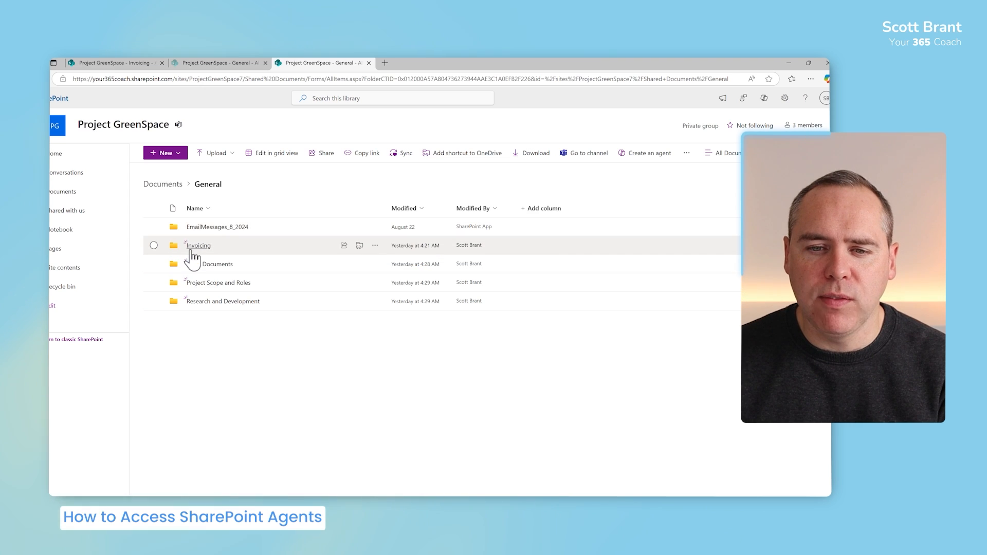
{"action": "left_click", "coordinate": [194, 247]}
{"action": "key", "text": "alt+Left"}
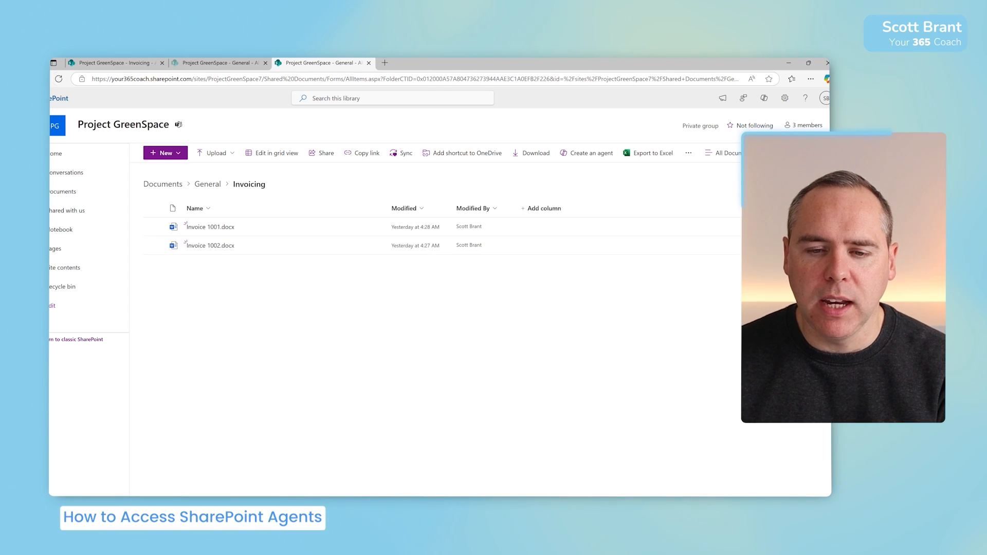
{"action": "left_click", "coordinate": [221, 266]}
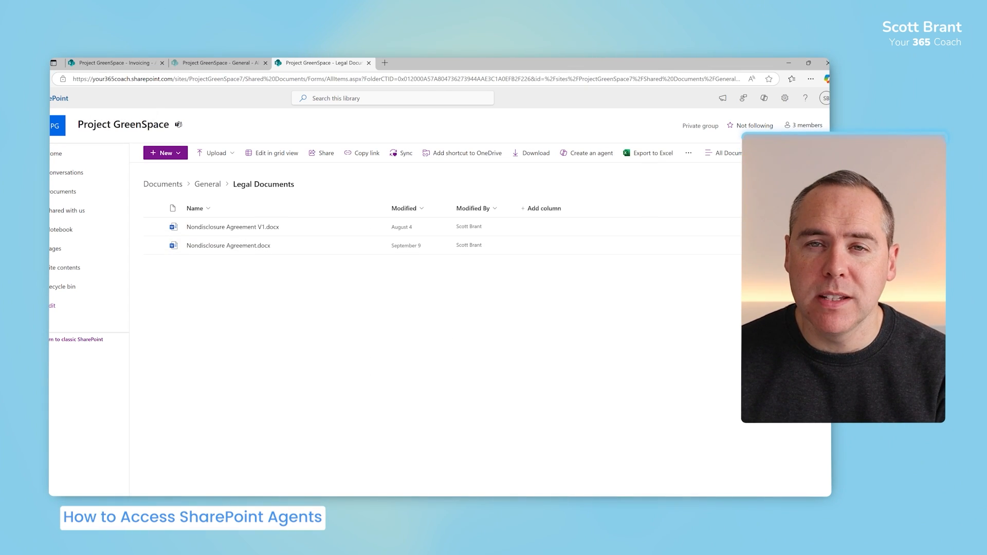
{"action": "key", "text": "alt+Left"}
{"action": "left_click", "coordinate": [213, 284]}
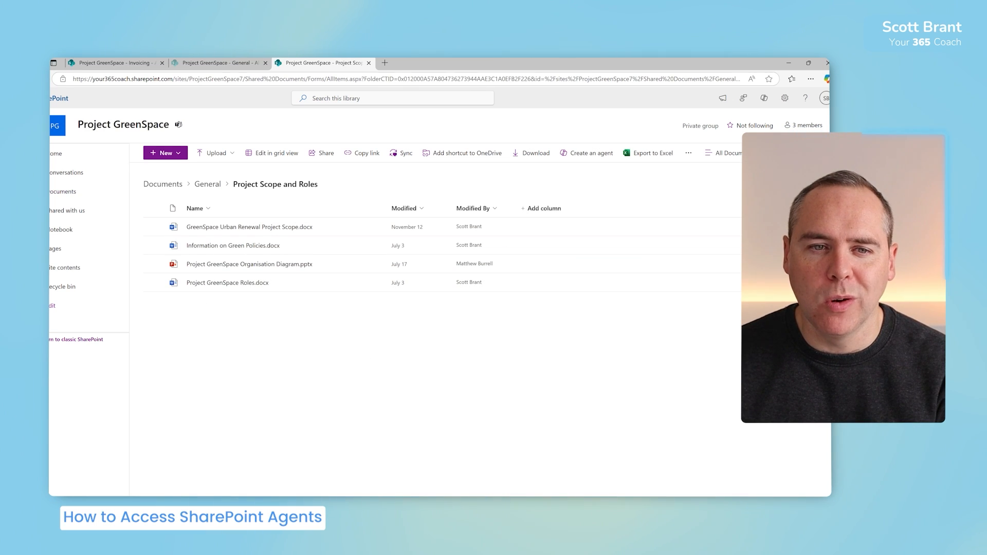
{"action": "key", "text": "alt+Left"}
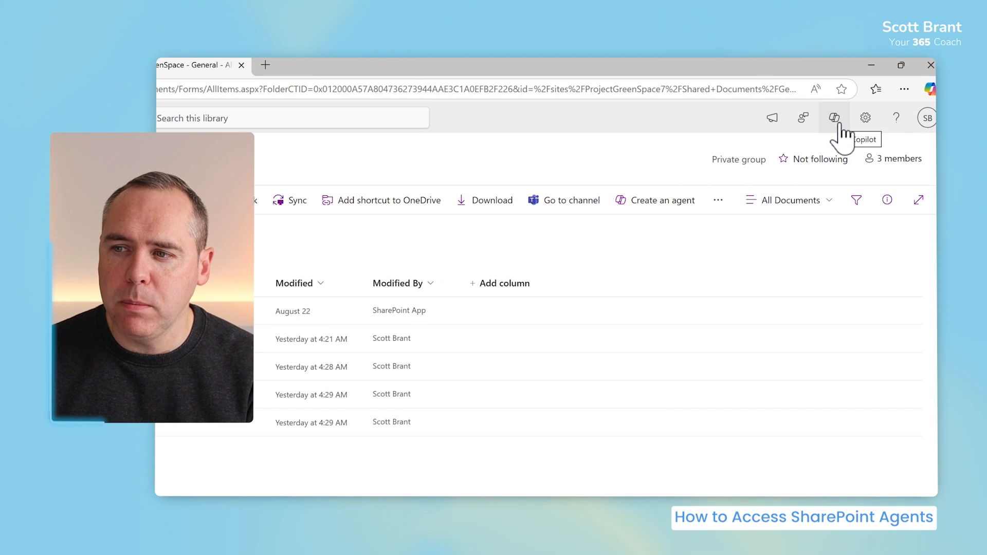
Open the site Copilot, view its Project Scope reference document, and return to the library
{"action": "left_click", "coordinate": [835, 119]}
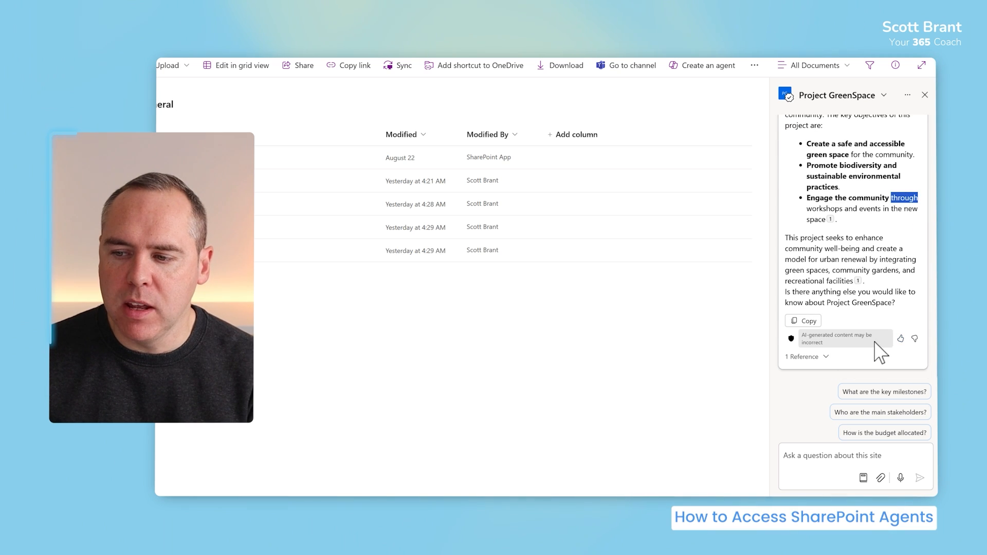
{"action": "left_click", "coordinate": [822, 357]}
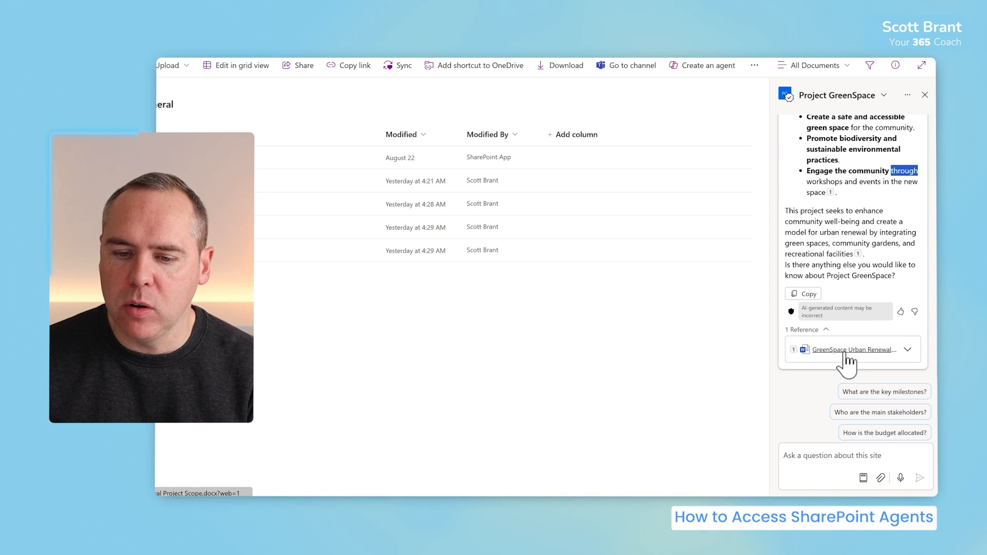
{"action": "left_click", "coordinate": [847, 350]}
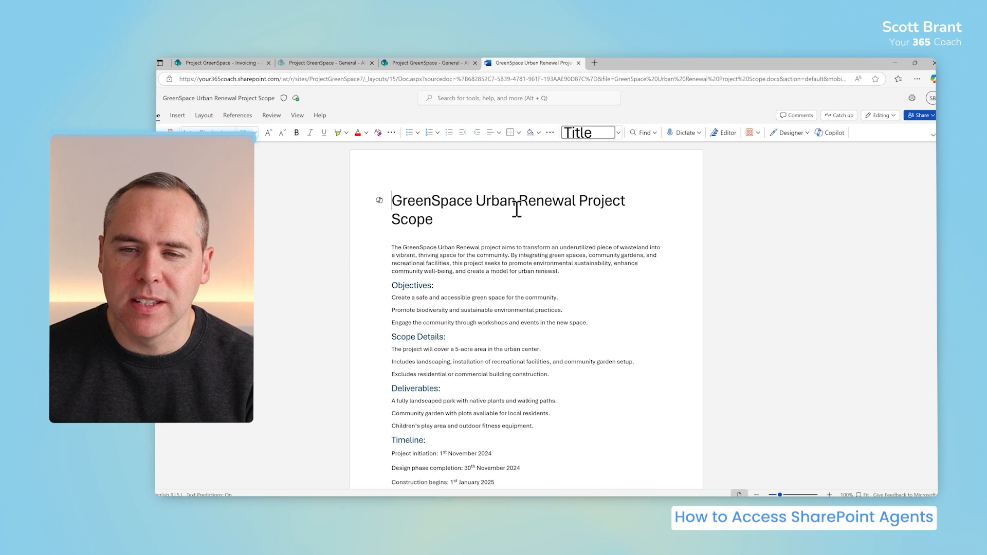
{"action": "left_click", "coordinate": [428, 65]}
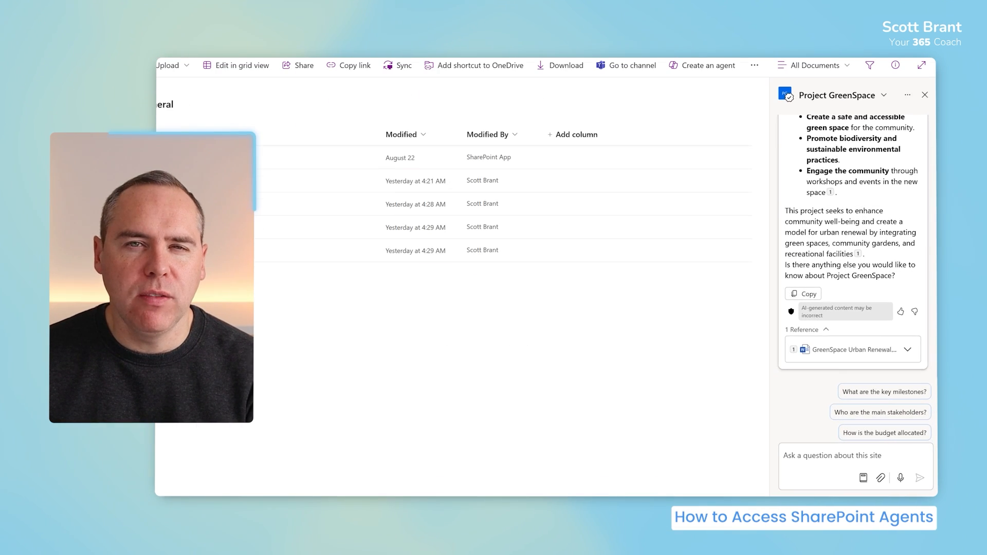
Ask the Copilot suggested prompt 'What are the key milestones?'
{"action": "left_click", "coordinate": [885, 395]}
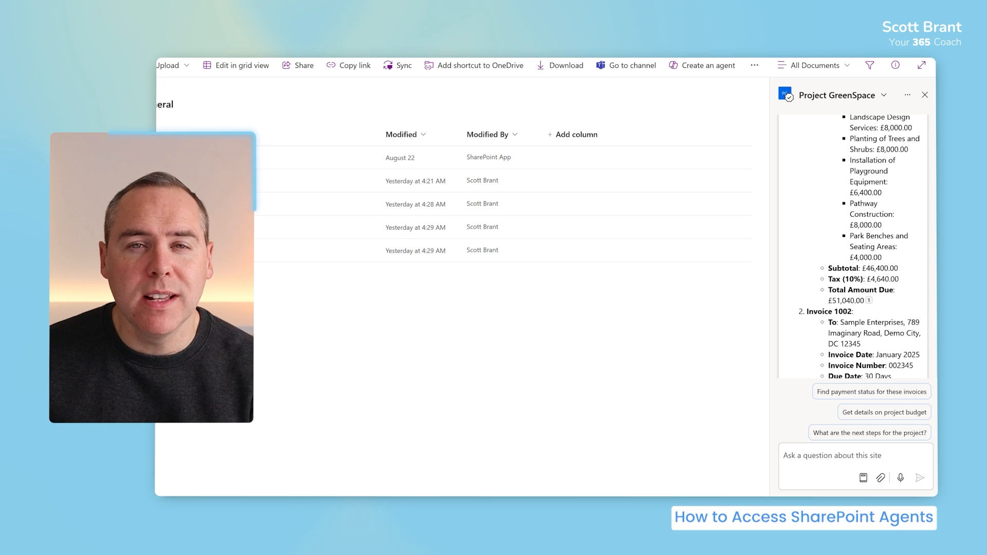
Start editing the new General agent and show its knowledge Sources
{"action": "left_click", "coordinate": [885, 95]}
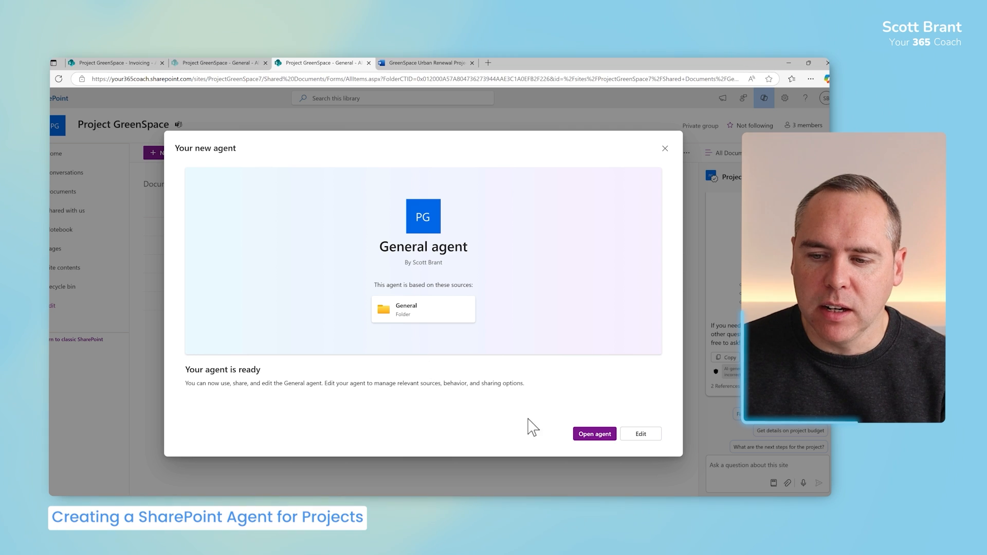
{"action": "left_click", "coordinate": [642, 434]}
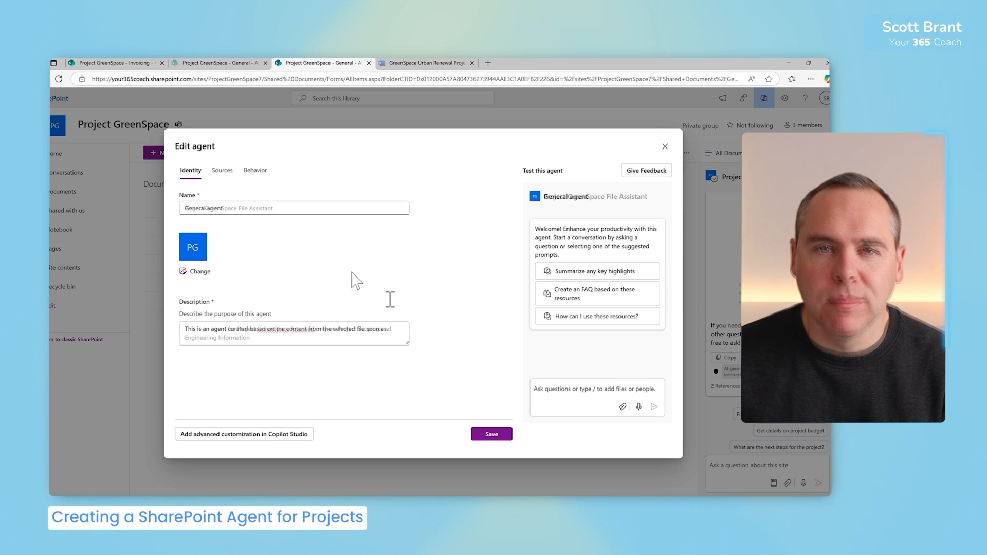
{"action": "left_click", "coordinate": [229, 172]}
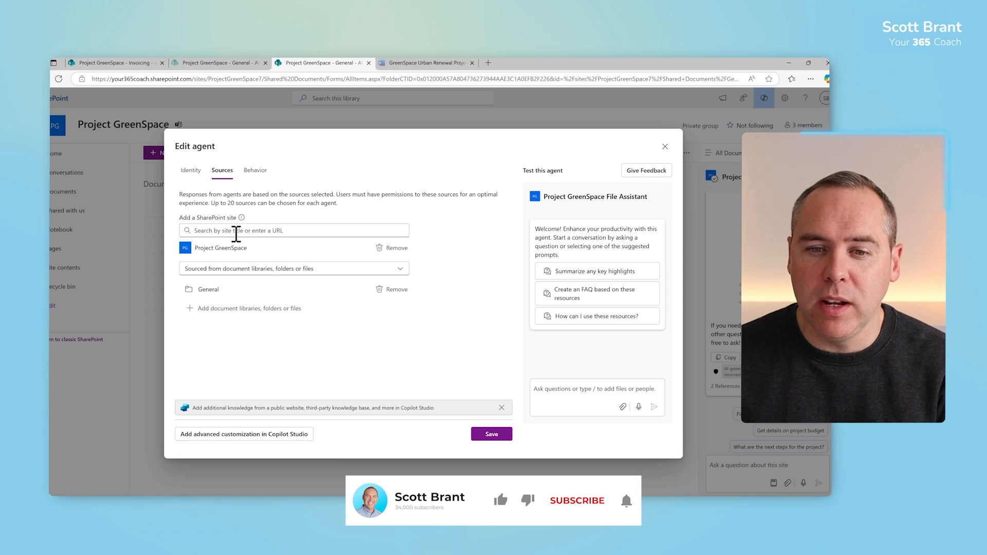
{"action": "left_click", "coordinate": [236, 235]}
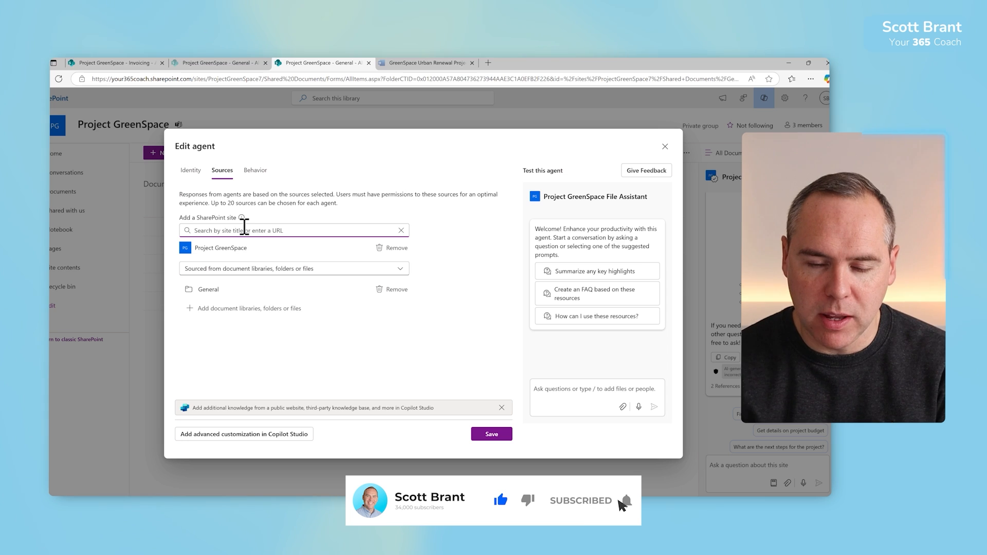
{"action": "type", "text": "GreenSPace"}
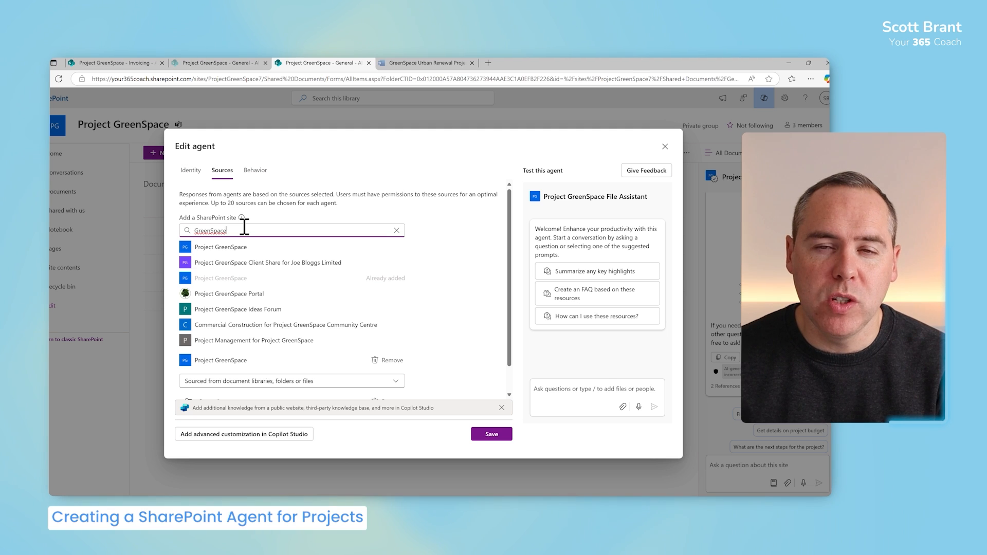
{"action": "left_click", "coordinate": [397, 231]}
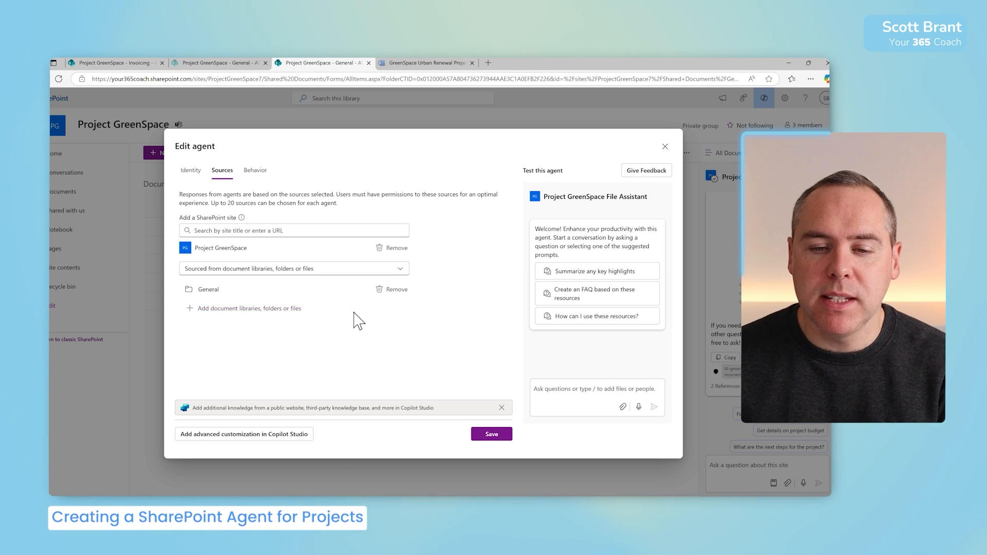
Replace the General source with the Project Scope and Roles and Research and Development folders
{"action": "left_click", "coordinate": [215, 310]}
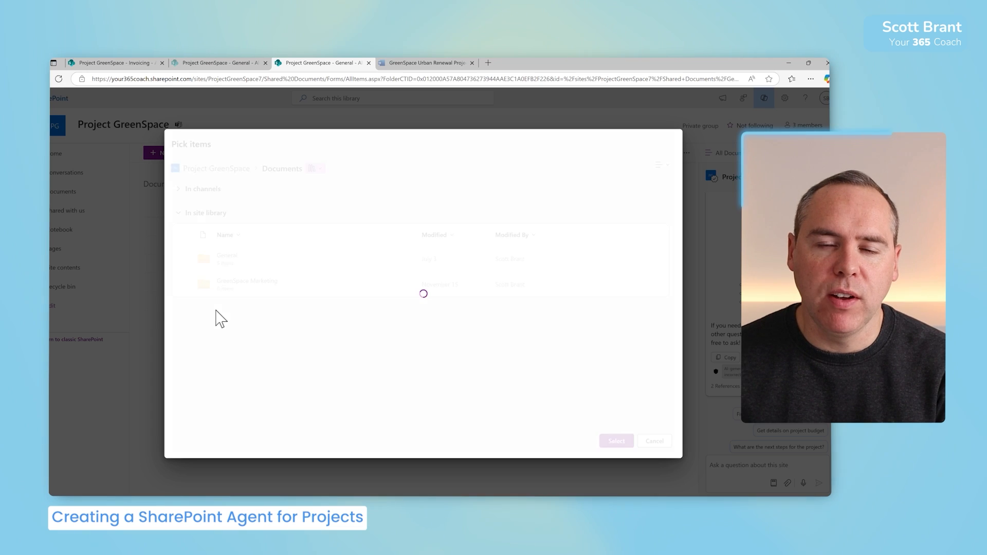
{"action": "left_click", "coordinate": [226, 258]}
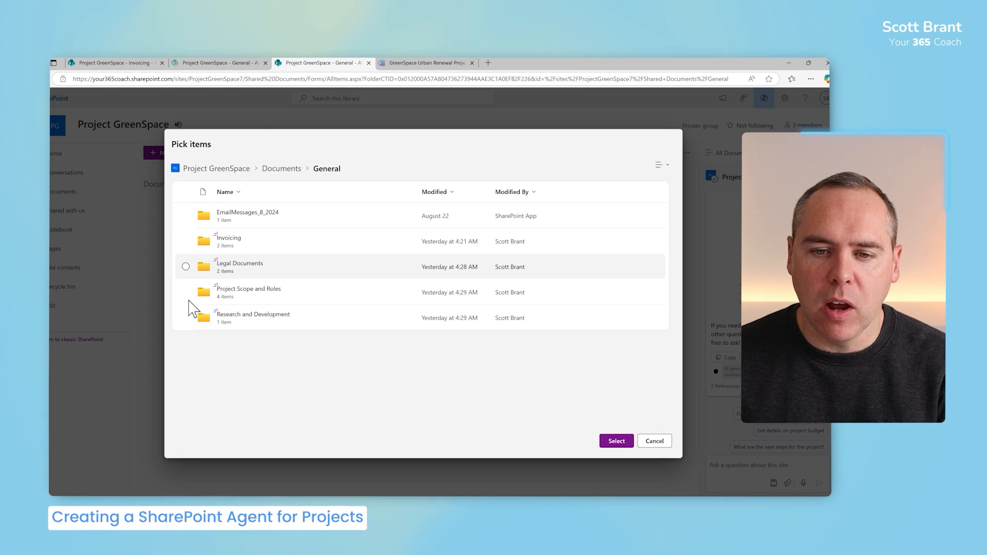
{"action": "left_click", "coordinate": [186, 292]}
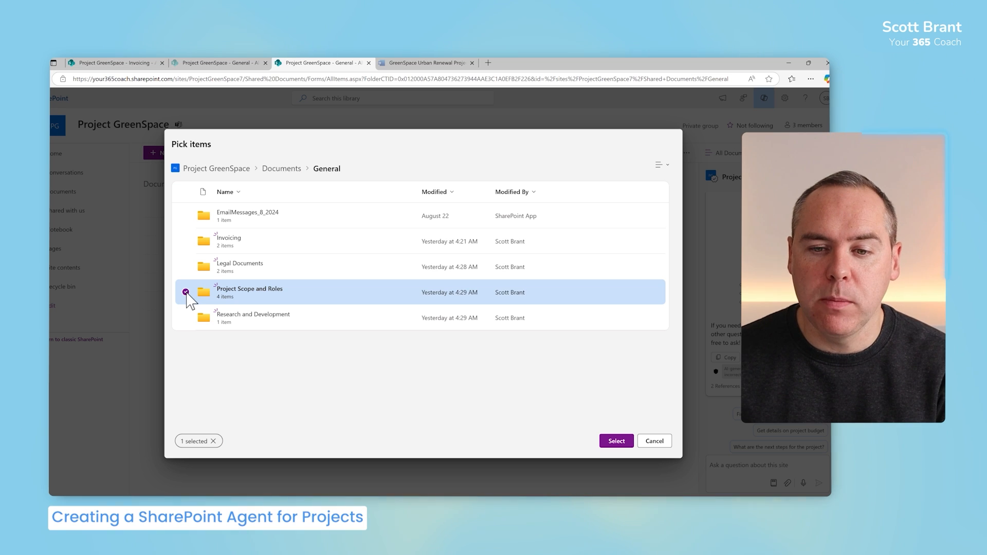
{"action": "left_click", "coordinate": [186, 316]}
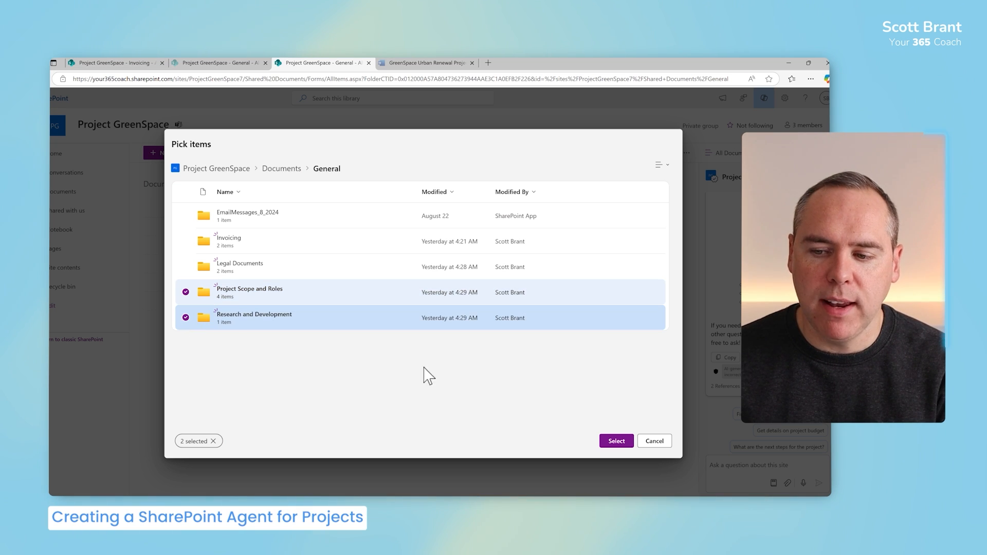
{"action": "left_click", "coordinate": [617, 443]}
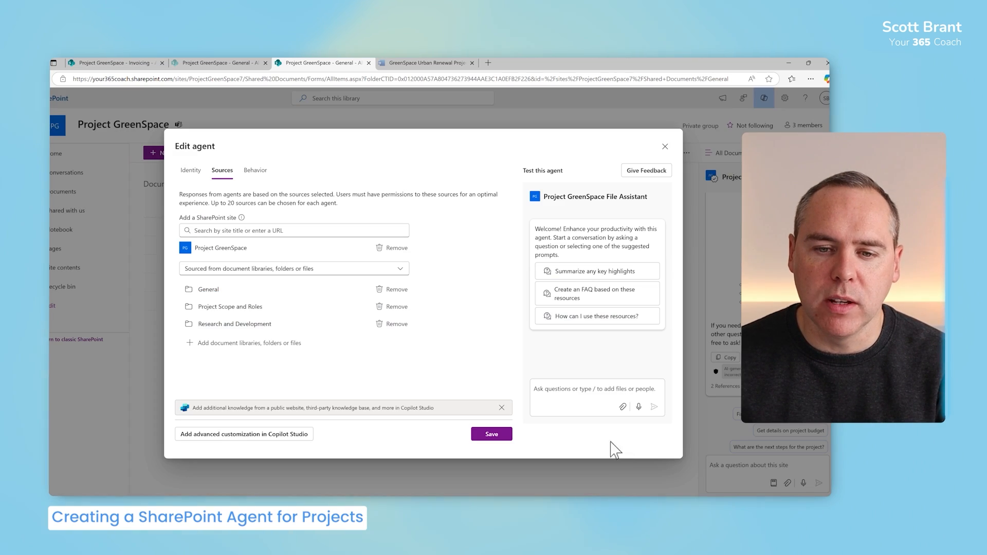
{"action": "left_click", "coordinate": [396, 290]}
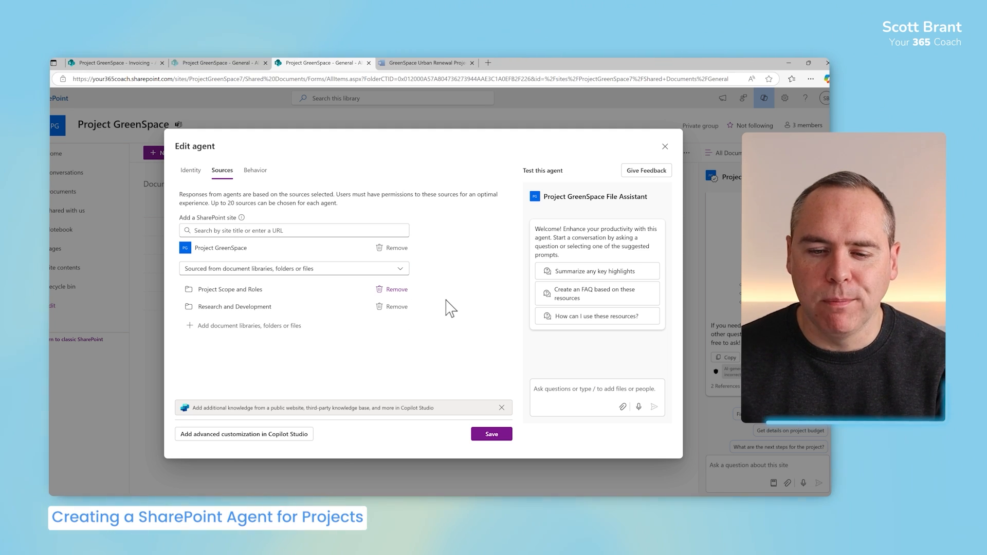
Show the agent's Behavior settings for welcome, starter prompts and instructions
{"action": "left_click", "coordinate": [255, 172]}
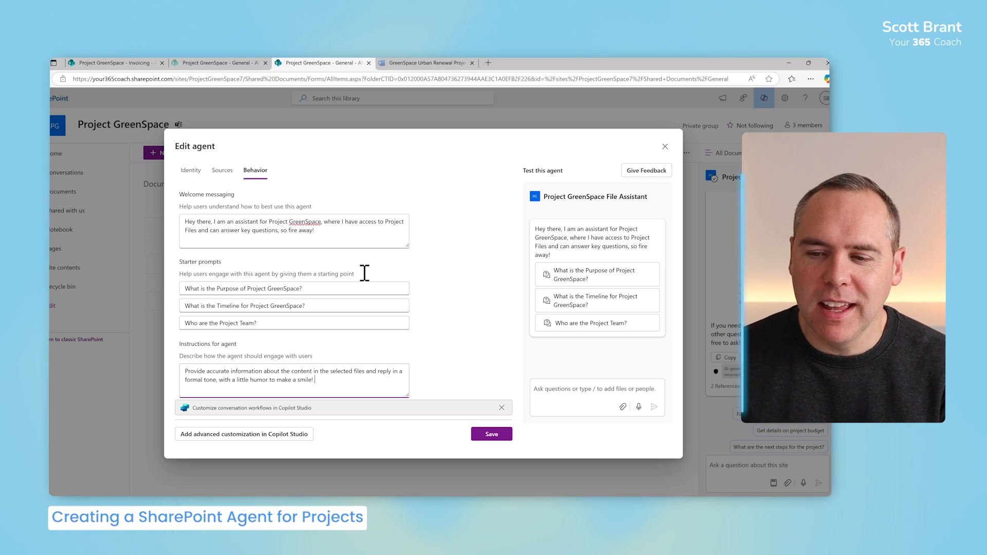
Send the 'Who are the Project Team?' starter prompt in the Test this agent pane
{"action": "left_click", "coordinate": [566, 396]}
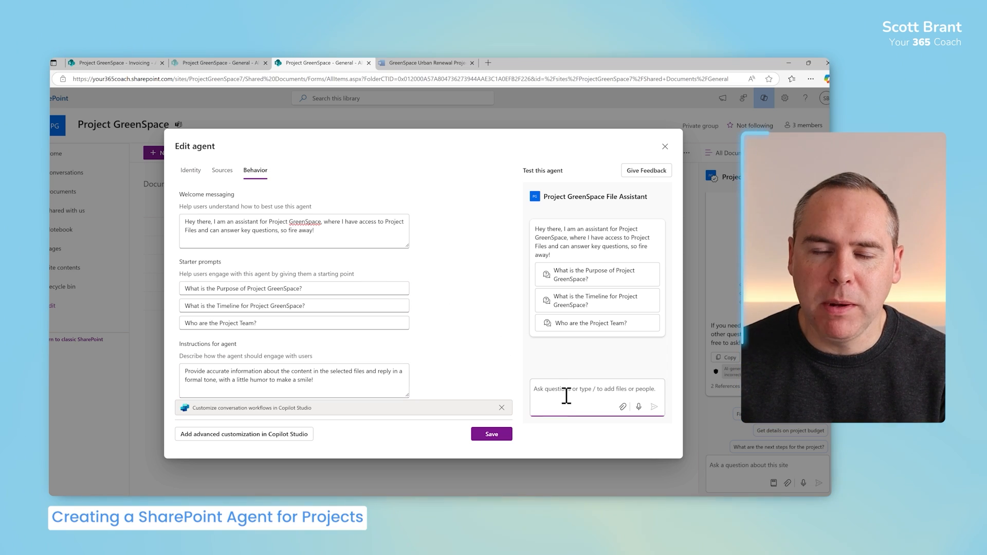
{"action": "left_click", "coordinate": [574, 327]}
{"action": "left_click", "coordinate": [654, 407]}
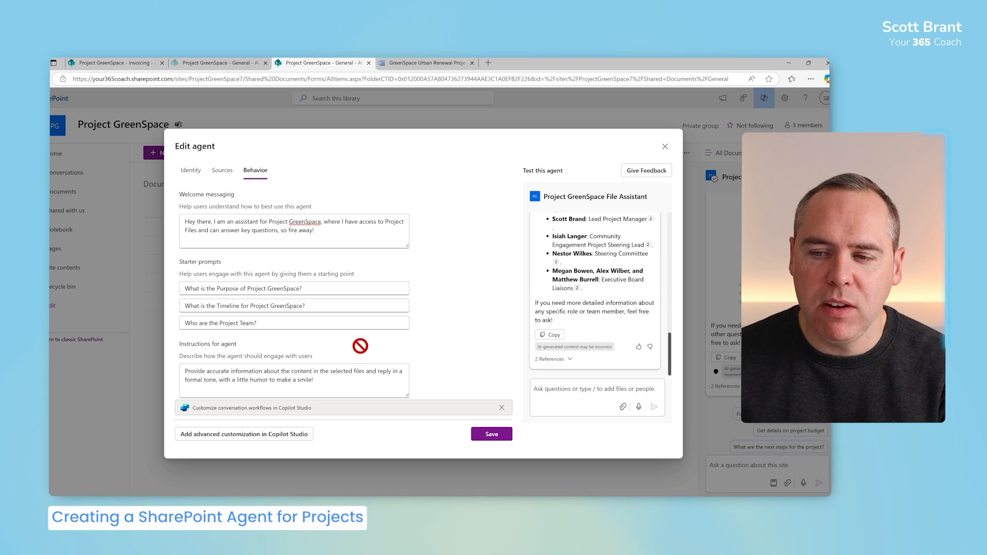
{"action": "scroll", "coordinate": [626, 323], "scroll_direction": "up", "scroll_amount": 2}
{"action": "scroll", "coordinate": [626, 324], "scroll_direction": "up", "scroll_amount": 5}
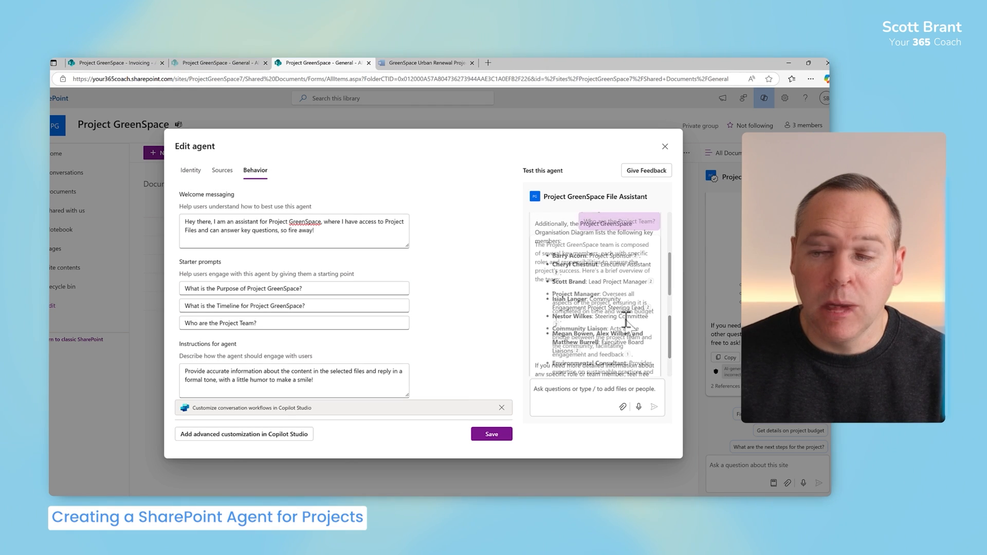
{"action": "scroll", "coordinate": [627, 328], "scroll_direction": "down", "scroll_amount": 1}
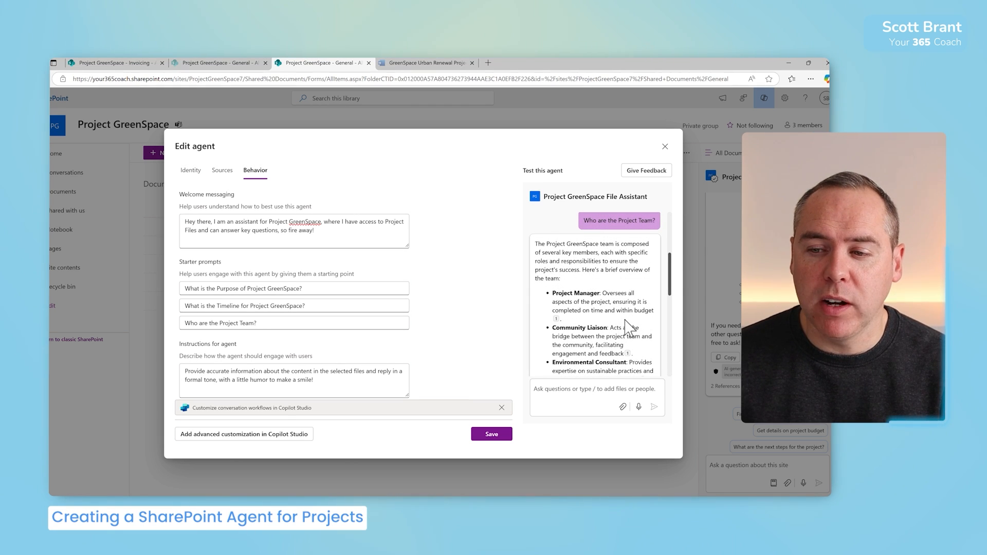
{"action": "scroll", "coordinate": [626, 327], "scroll_direction": "down", "scroll_amount": 3}
{"action": "scroll", "coordinate": [626, 328], "scroll_direction": "down", "scroll_amount": 3}
{"action": "scroll", "coordinate": [626, 328], "scroll_direction": "down", "scroll_amount": 3}
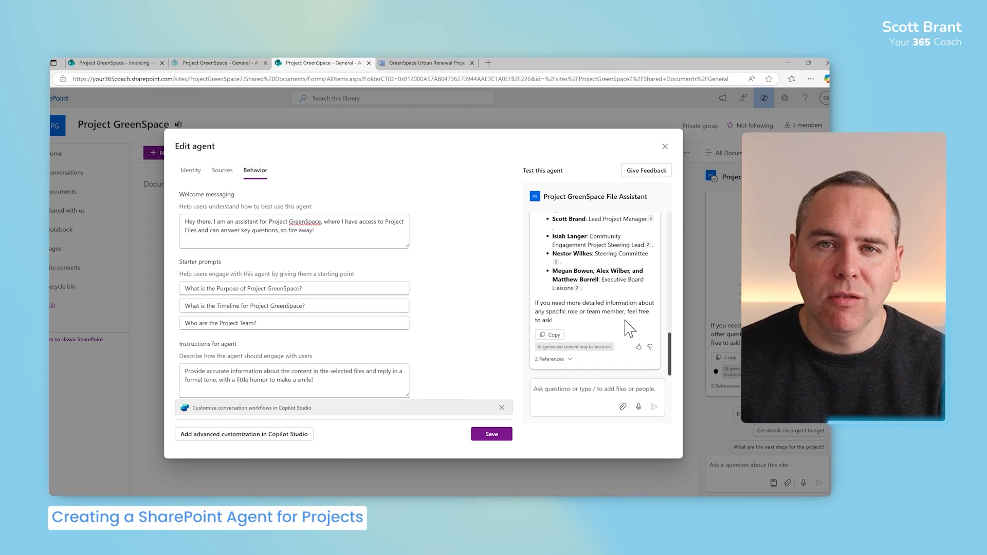
Save the agent, switch chat to Project GreenSpace File Assistant and ask the timeline starter question
{"action": "left_click", "coordinate": [491, 434]}
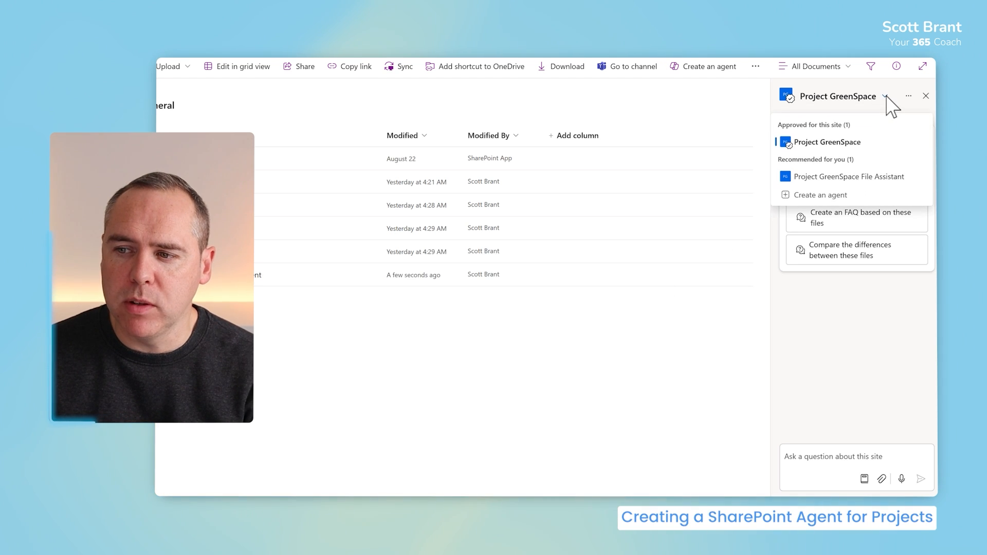
{"action": "left_click", "coordinate": [844, 176]}
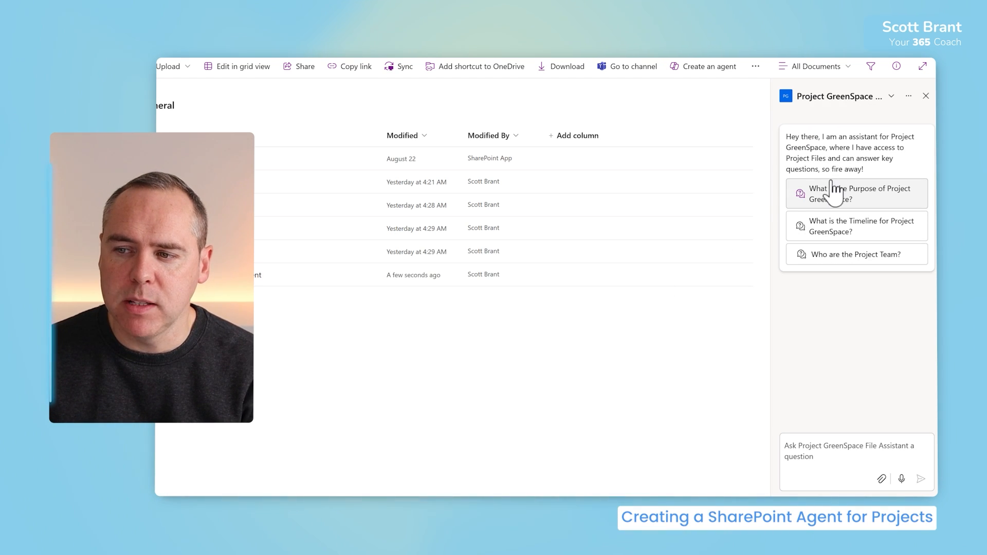
{"action": "left_click", "coordinate": [833, 234]}
{"action": "left_click", "coordinate": [921, 479]}
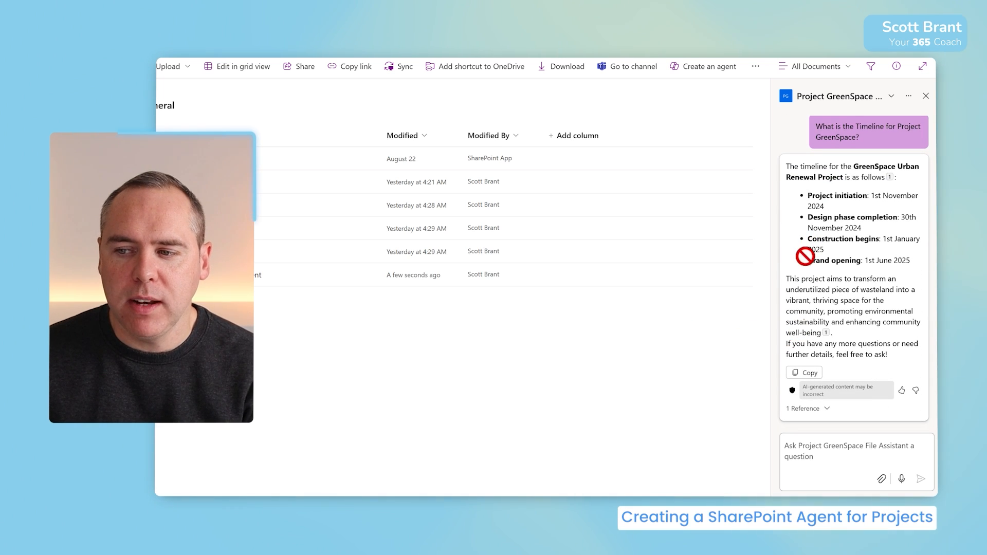
{"action": "scroll", "coordinate": [789, 293], "scroll_direction": "up", "scroll_amount": 2}
{"action": "scroll", "coordinate": [789, 292], "scroll_direction": "down", "scroll_amount": 1}
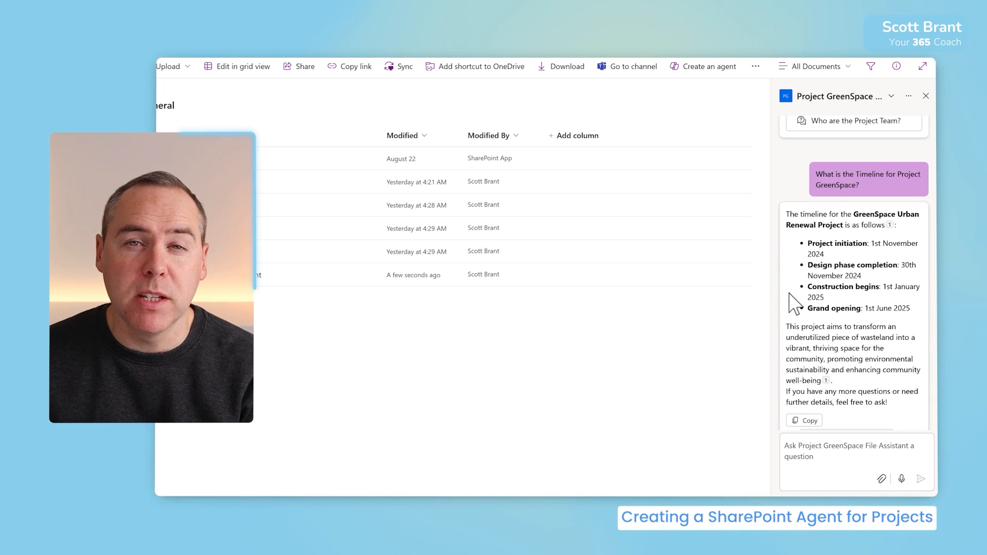
{"action": "scroll", "coordinate": [794, 305], "scroll_direction": "down", "scroll_amount": 1}
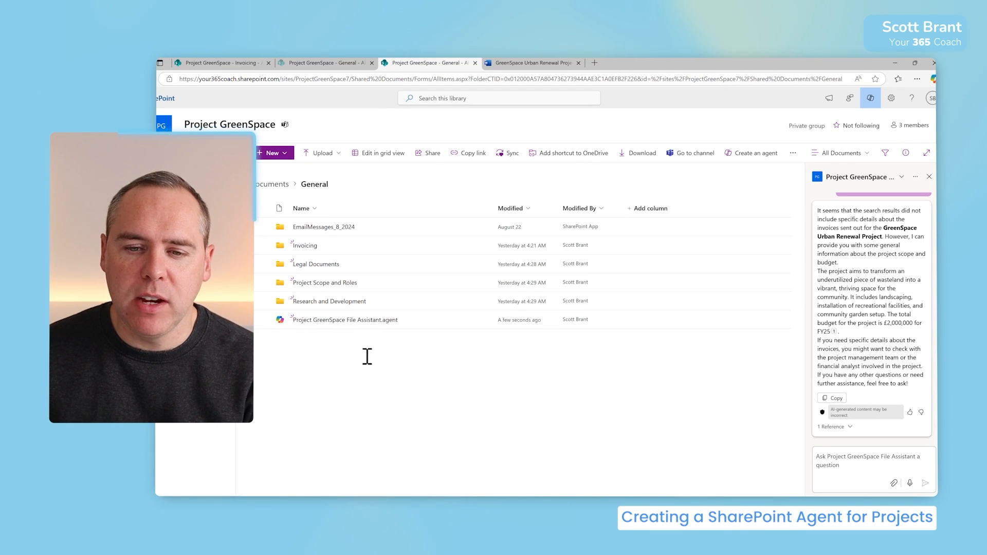
{"action": "left_click", "coordinate": [266, 323]}
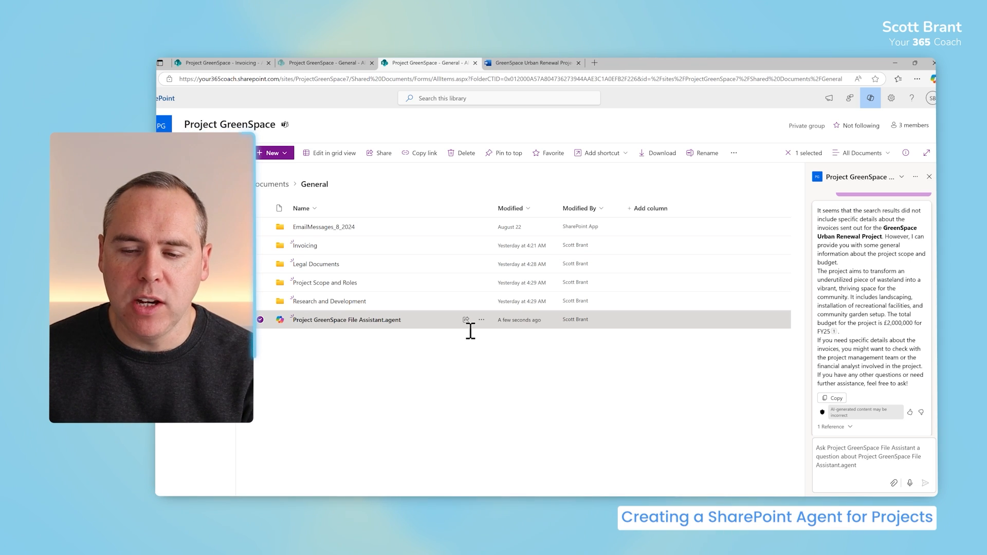
{"action": "left_click", "coordinate": [483, 321]}
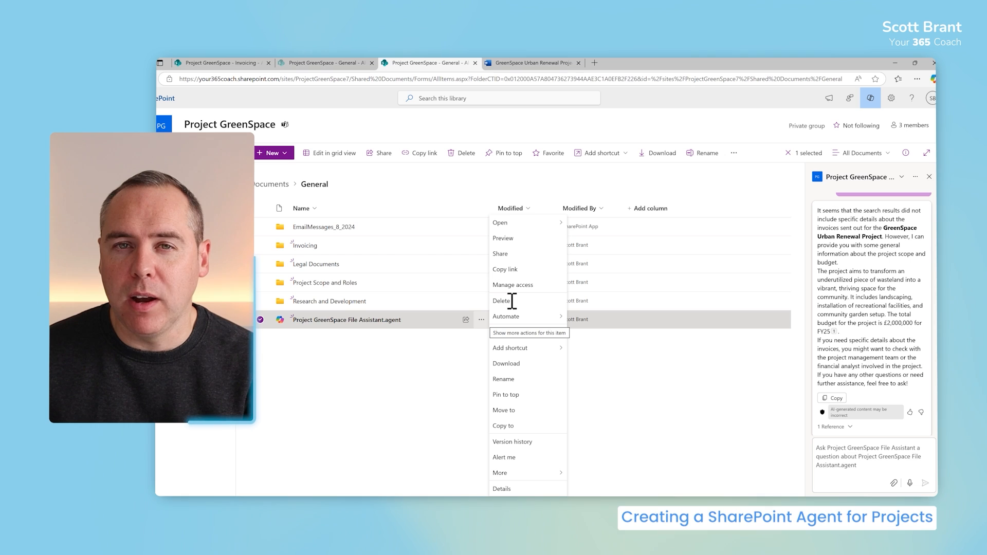
{"action": "left_click", "coordinate": [705, 383]}
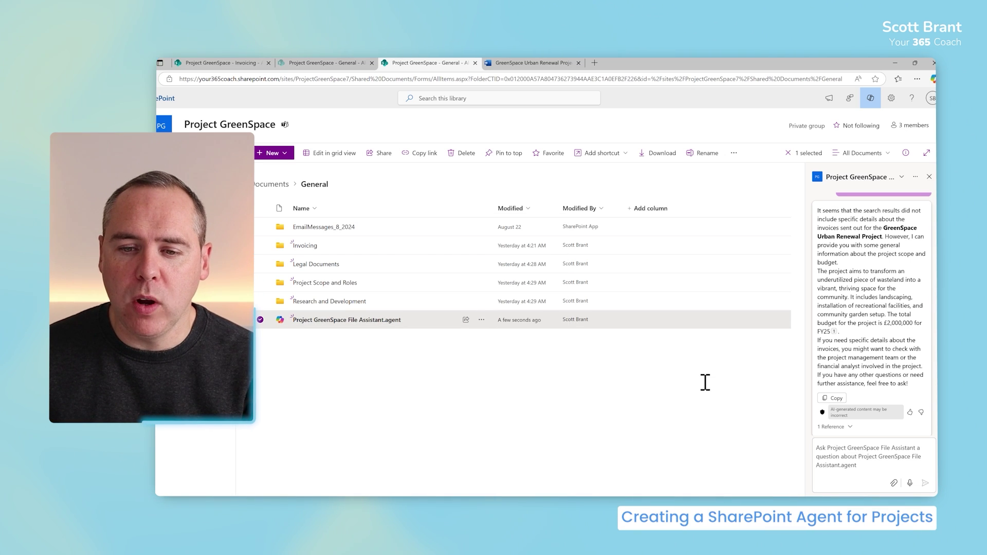
{"action": "left_click", "coordinate": [508, 358]}
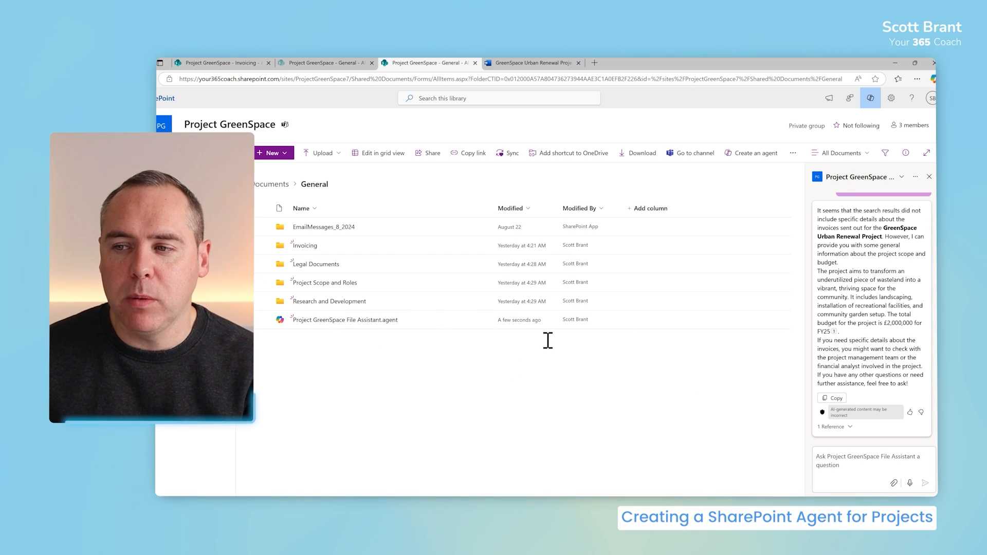
{"action": "scroll", "coordinate": [860, 320], "scroll_direction": "up", "scroll_amount": 5}
{"action": "scroll", "coordinate": [860, 320], "scroll_direction": "up", "scroll_amount": 5}
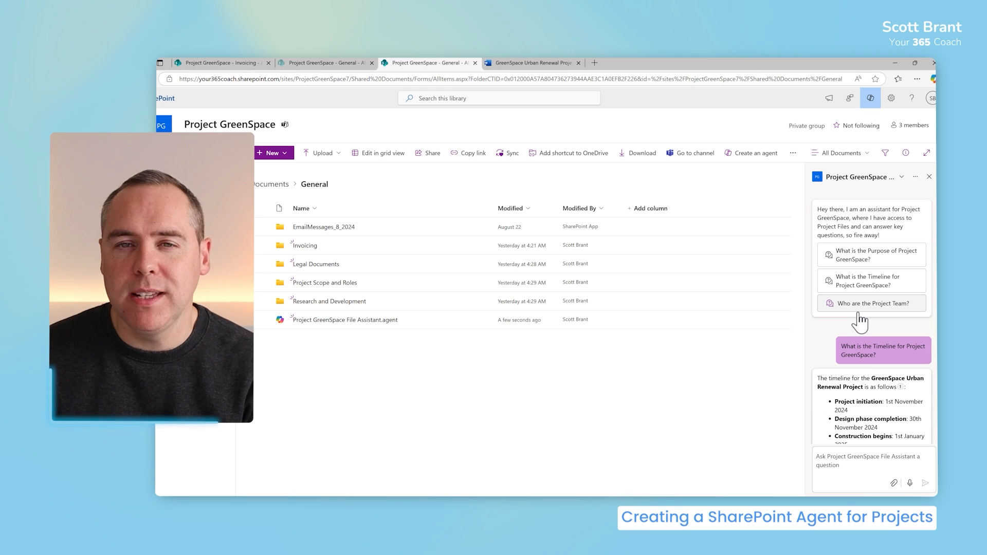
Copy a Teams link for the Project GreenSpace File Assistant agent
{"action": "left_click", "coordinate": [901, 180]}
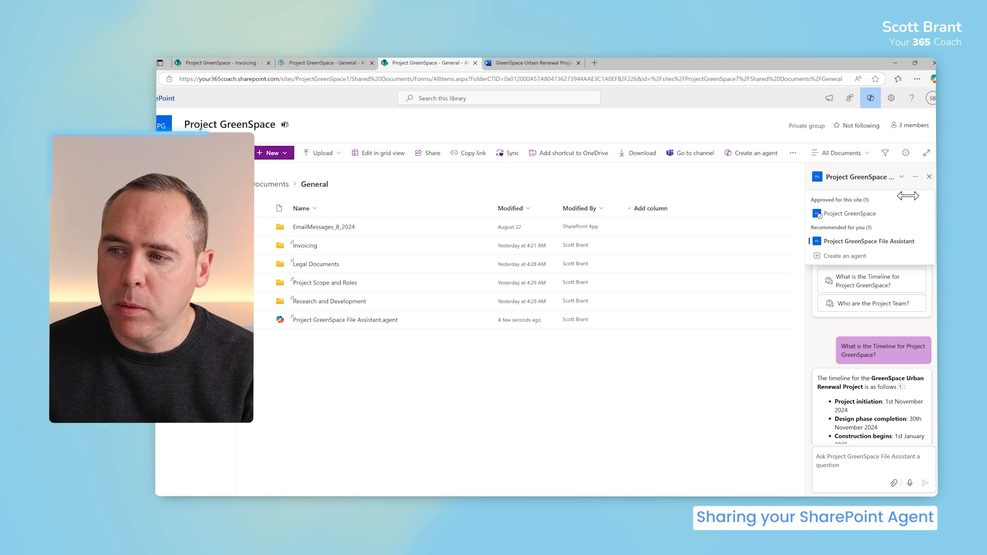
{"action": "left_click", "coordinate": [915, 177]}
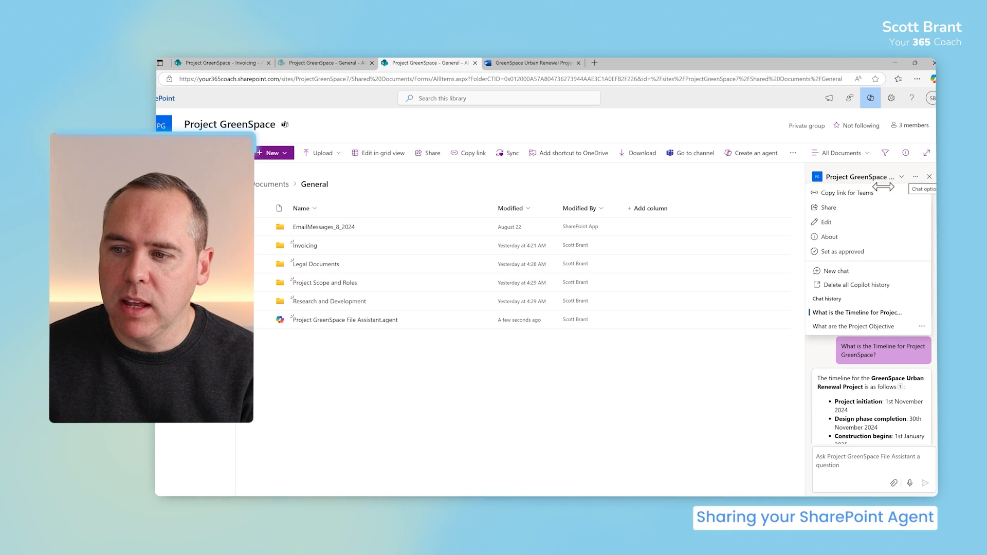
{"action": "left_click", "coordinate": [846, 193]}
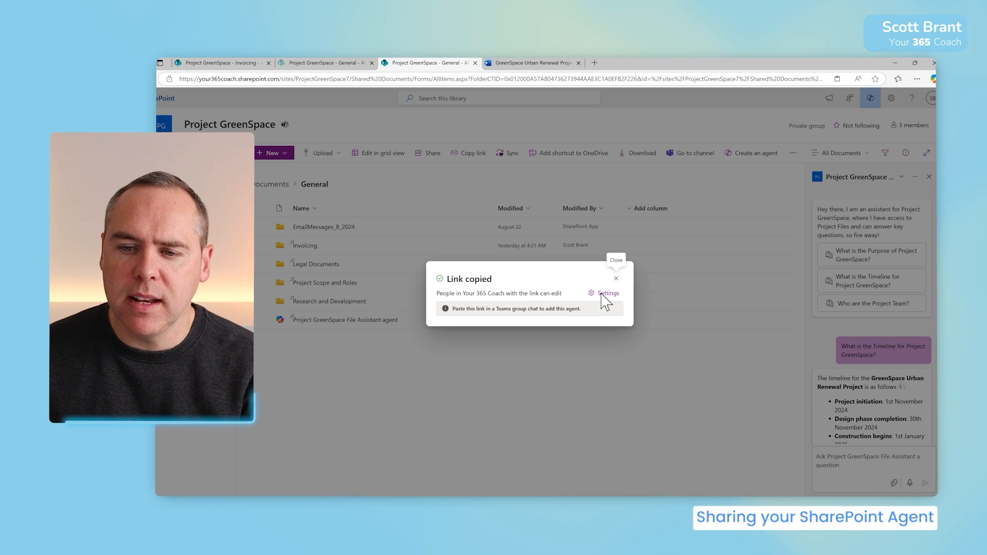
Restrict the link to only people with existing access and apply
{"action": "left_click", "coordinate": [605, 294]}
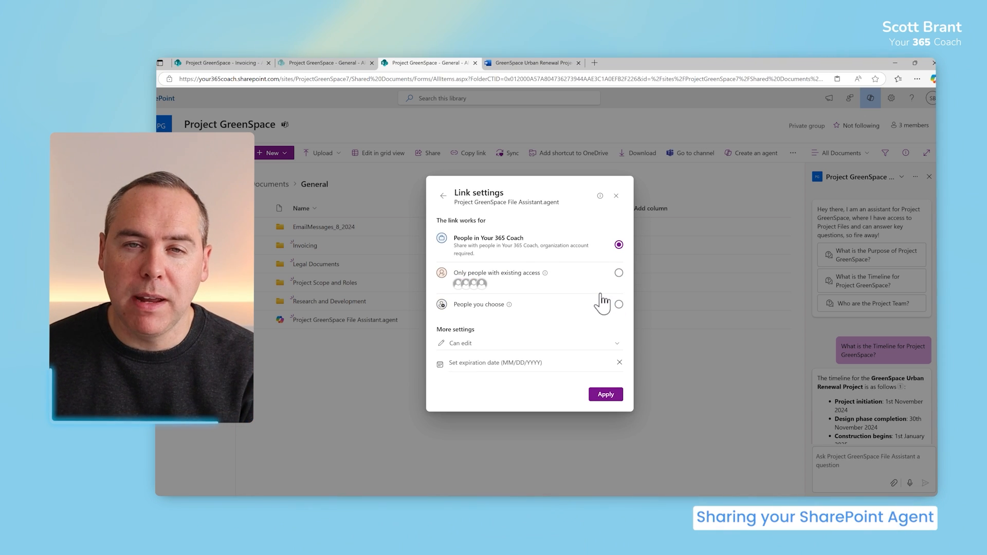
{"action": "left_click", "coordinate": [579, 283]}
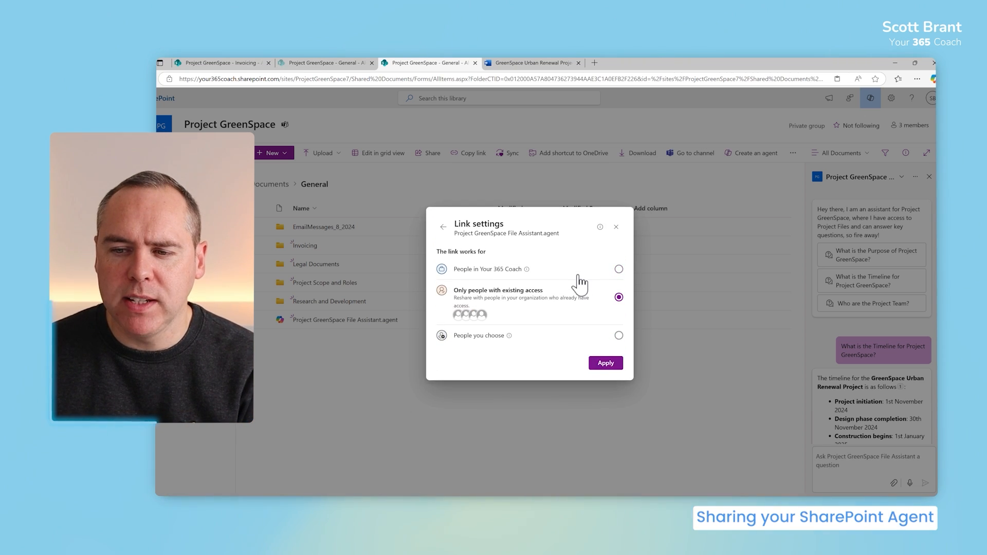
{"action": "left_click", "coordinate": [568, 336]}
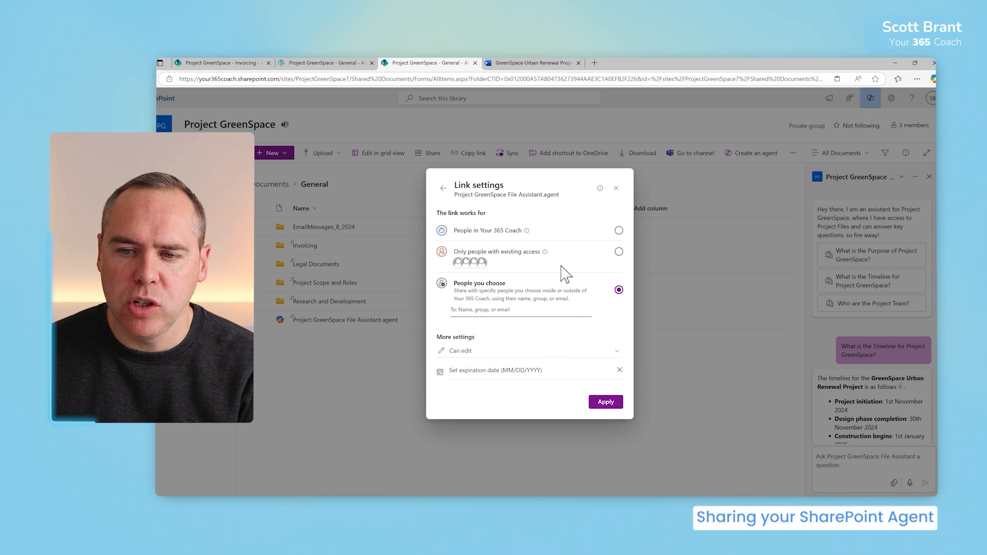
{"action": "left_click", "coordinate": [564, 261]}
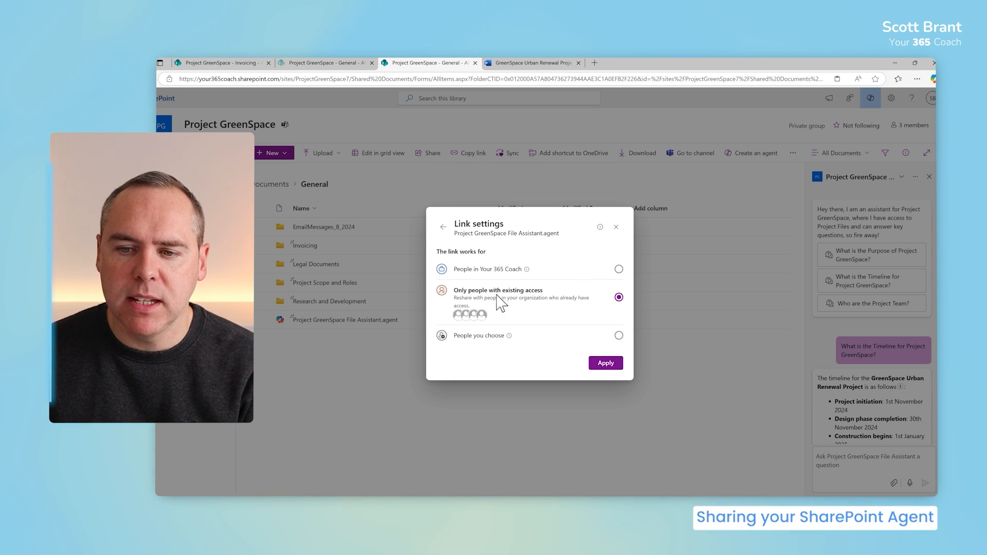
{"action": "left_click", "coordinate": [606, 364]}
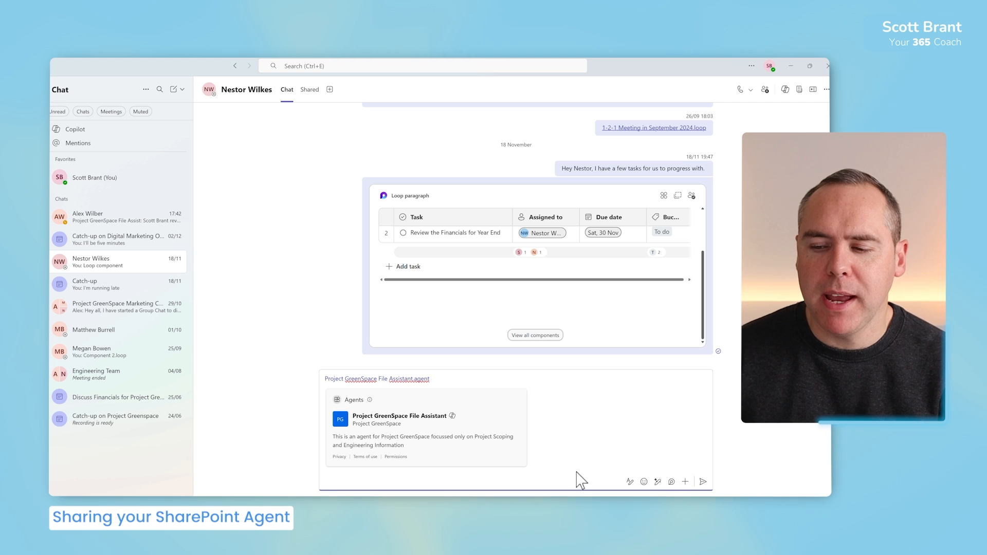
Send the agent card in the Teams chat and add the agent to this chat
{"action": "left_click", "coordinate": [703, 482]}
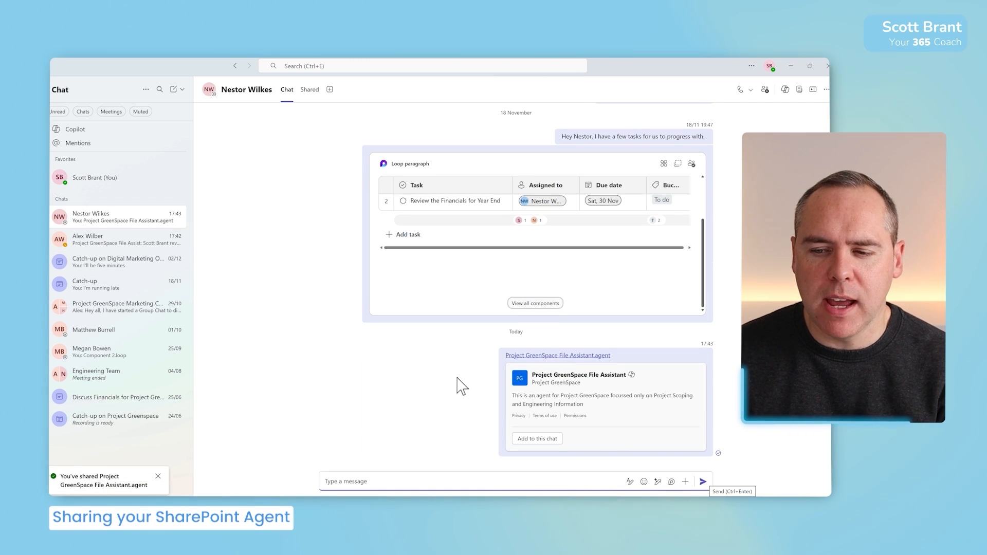
{"action": "left_click", "coordinate": [537, 437]}
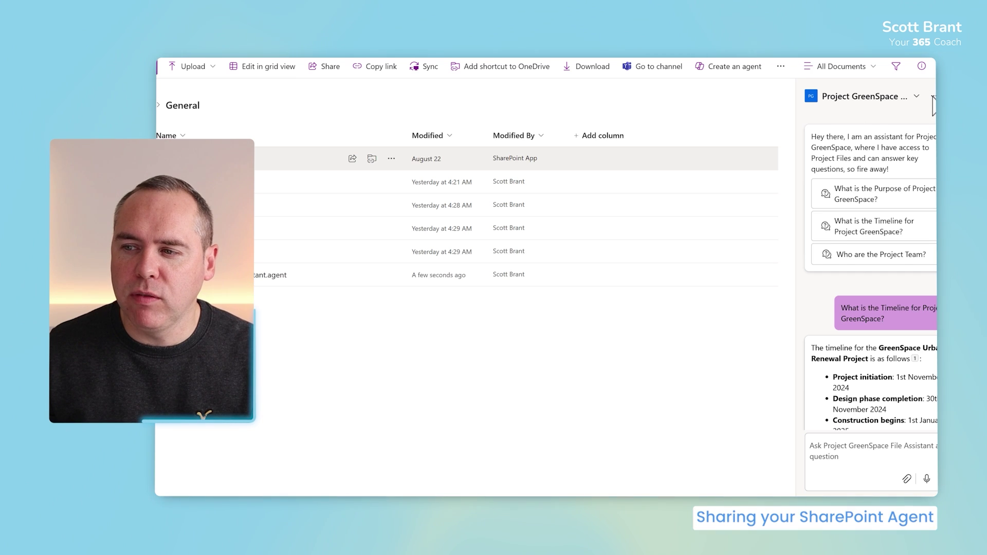
Share the agent file with the link restricted to people with existing access and copy the link
{"action": "left_click", "coordinate": [933, 98]}
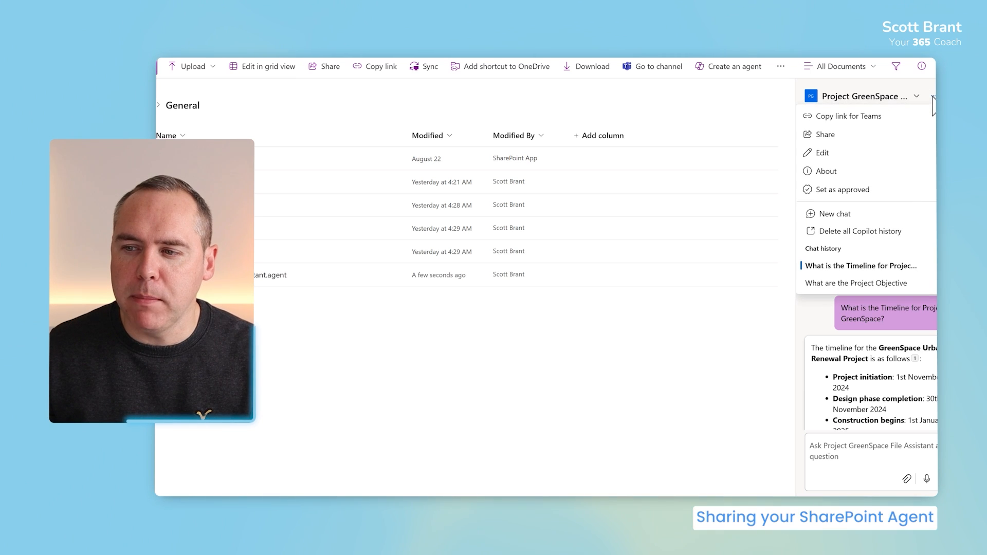
{"action": "left_click", "coordinate": [853, 134]}
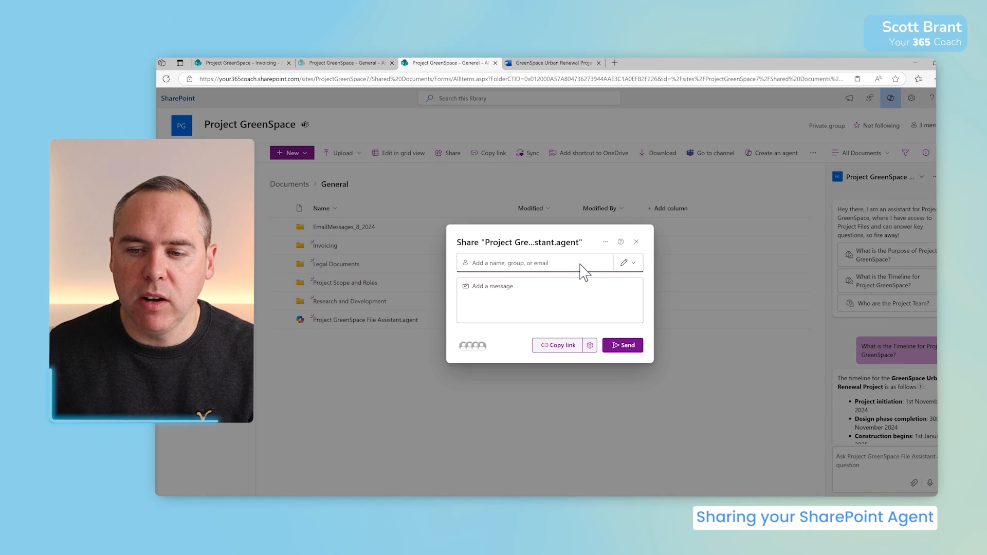
{"action": "left_click", "coordinate": [589, 346]}
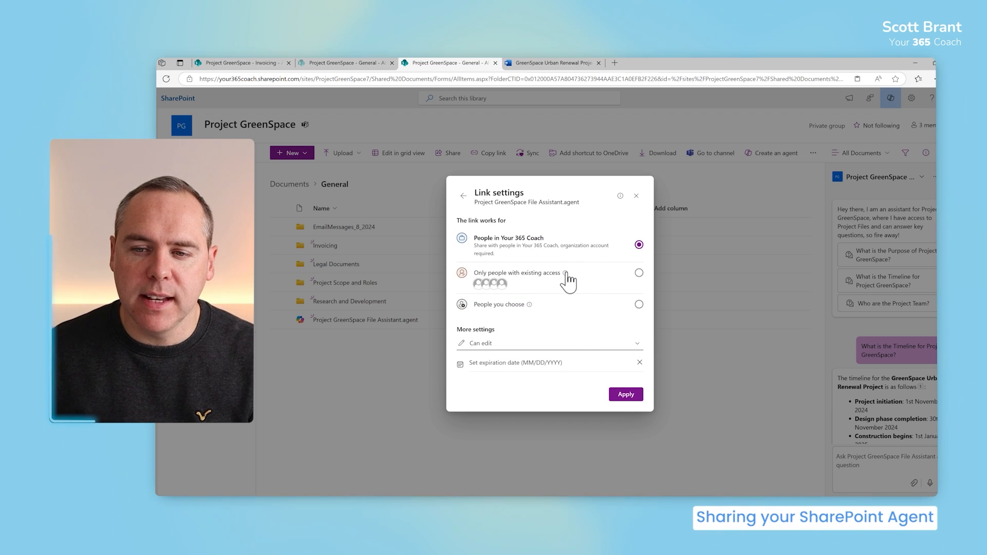
{"action": "left_click", "coordinate": [568, 277]}
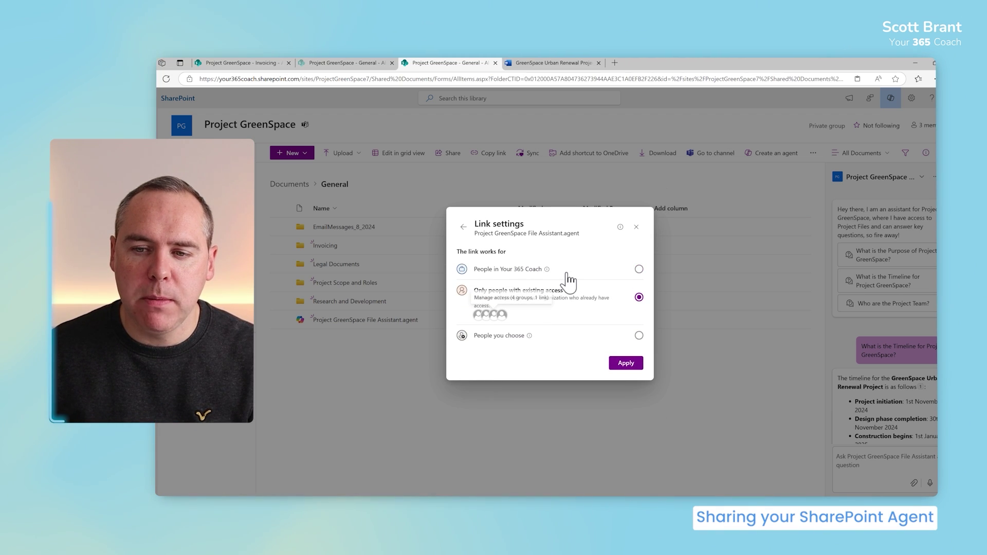
{"action": "left_click", "coordinate": [630, 362]}
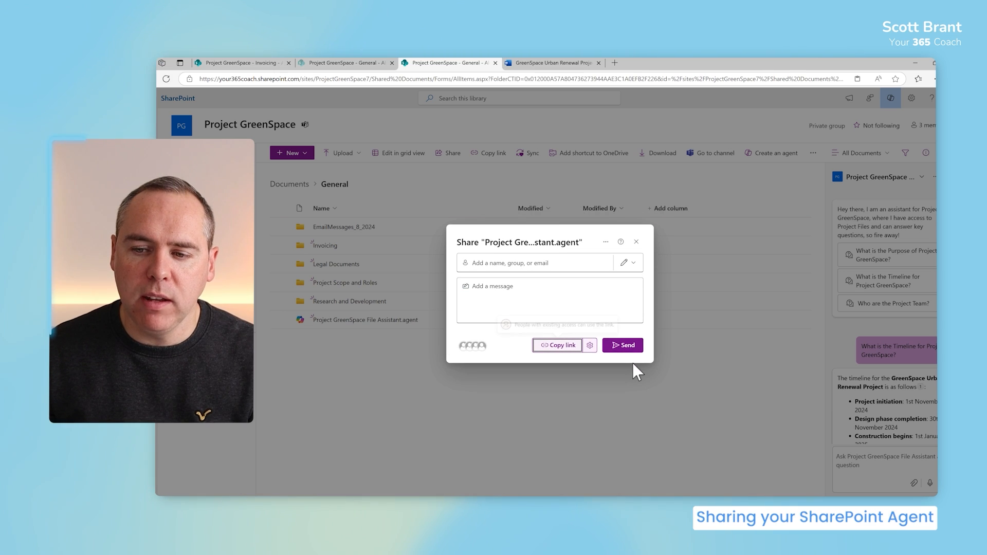
{"action": "left_click", "coordinate": [567, 346]}
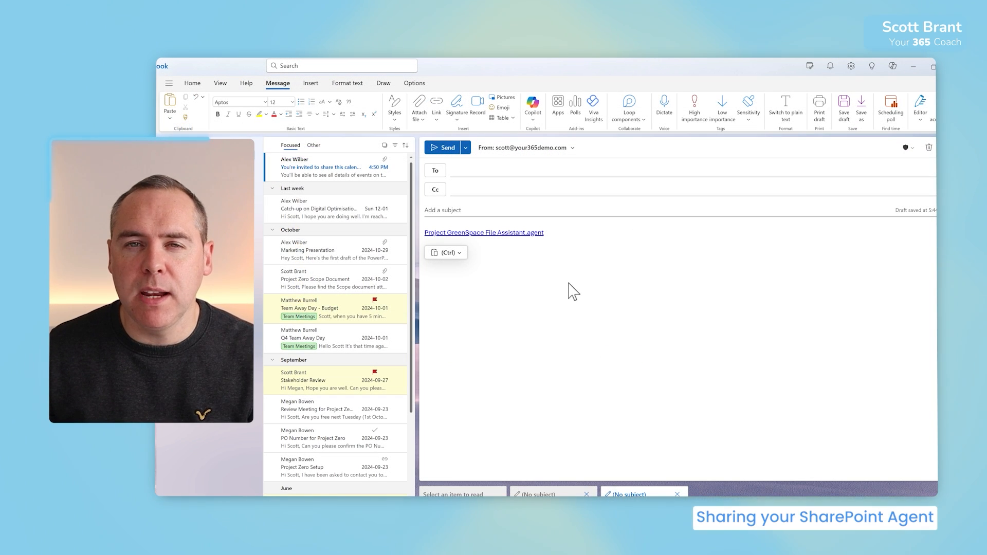
Follow the pasted agent link from the Outlook draft to the agent's chat page in the browser
{"action": "right_click", "coordinate": [529, 237]}
{"action": "left_click", "coordinate": [521, 262]}
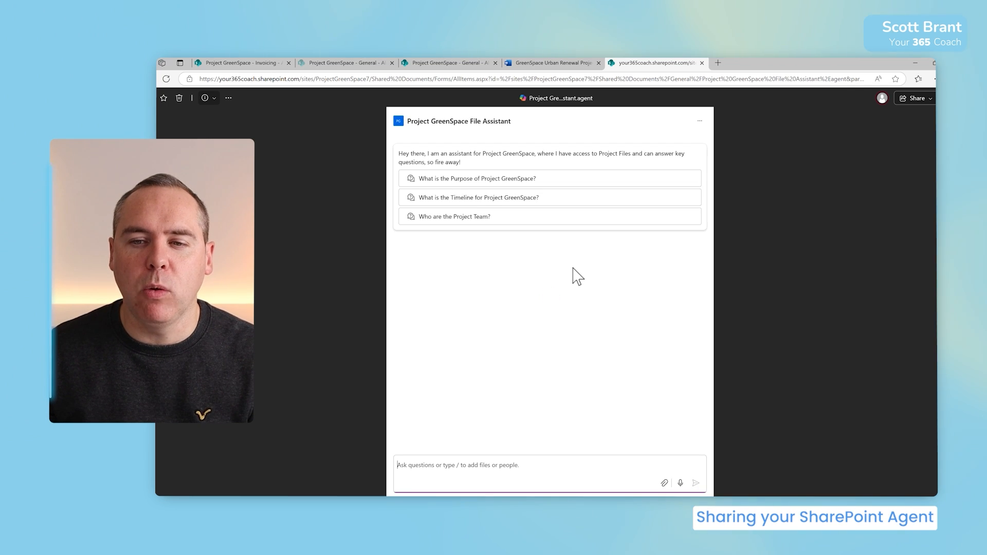
Send the Timeline starter prompt to the standalone Project GreenSpace File Assistant
{"action": "left_click", "coordinate": [524, 198]}
{"action": "left_click", "coordinate": [695, 483]}
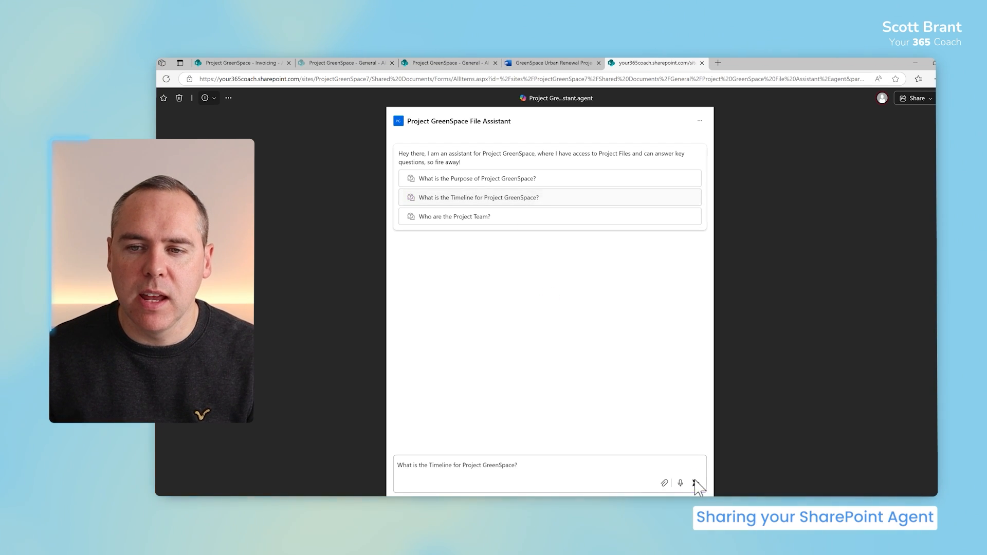